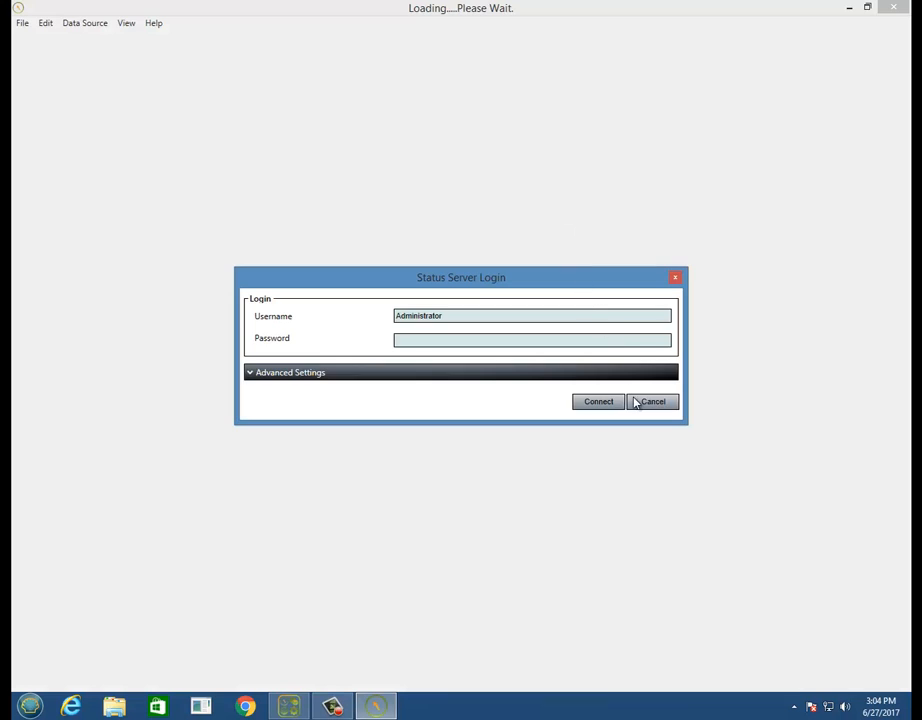
- Connect to the status server and create a new mimic named Navigation with an 800 x 600 canvas
click(614, 401)
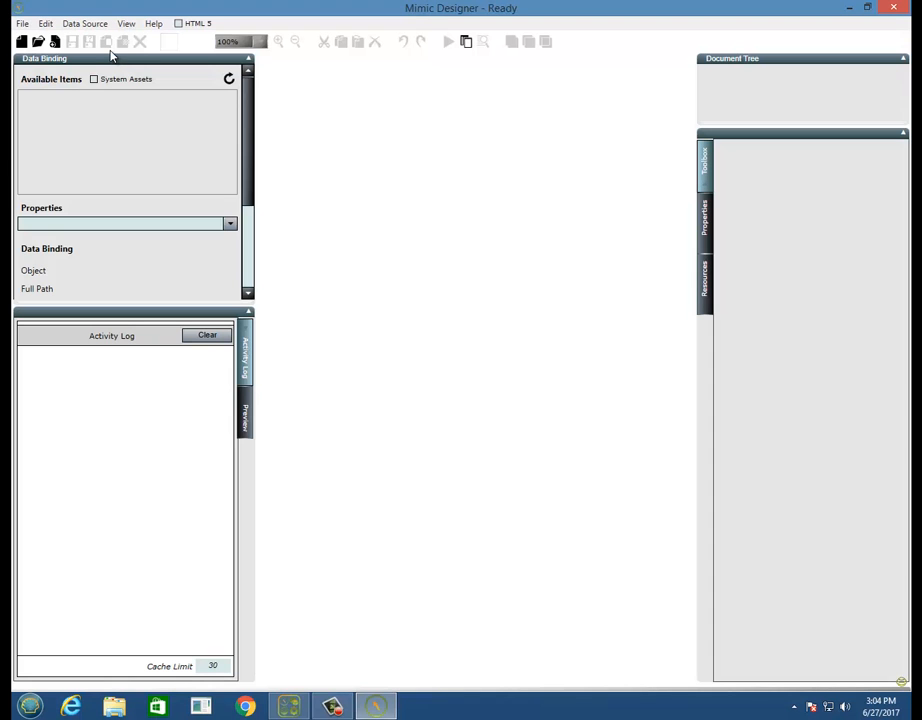
click(23, 23)
click(22, 40)
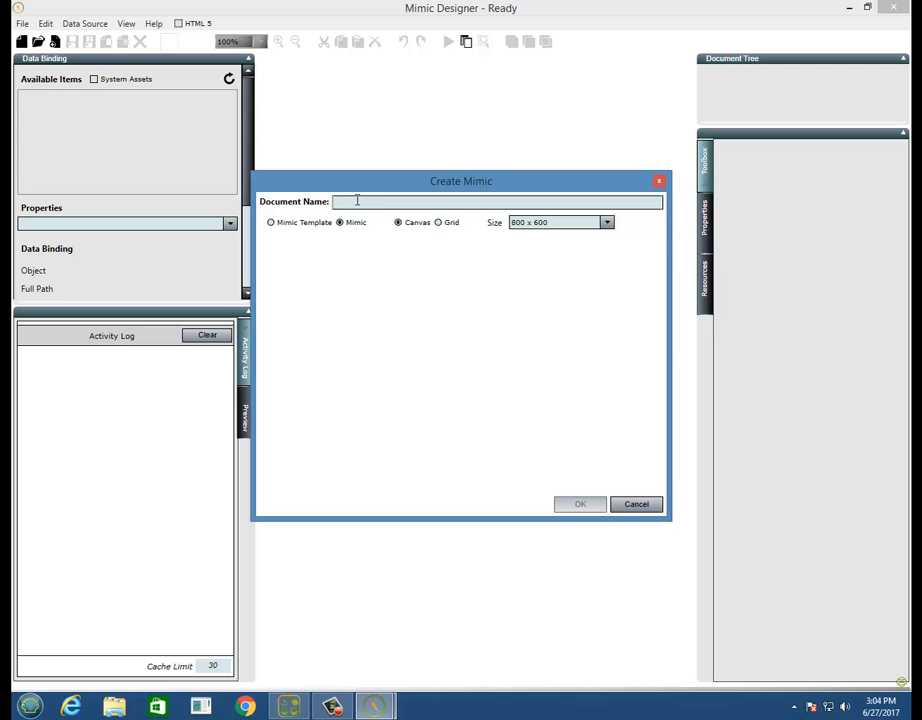
text(Navigation)
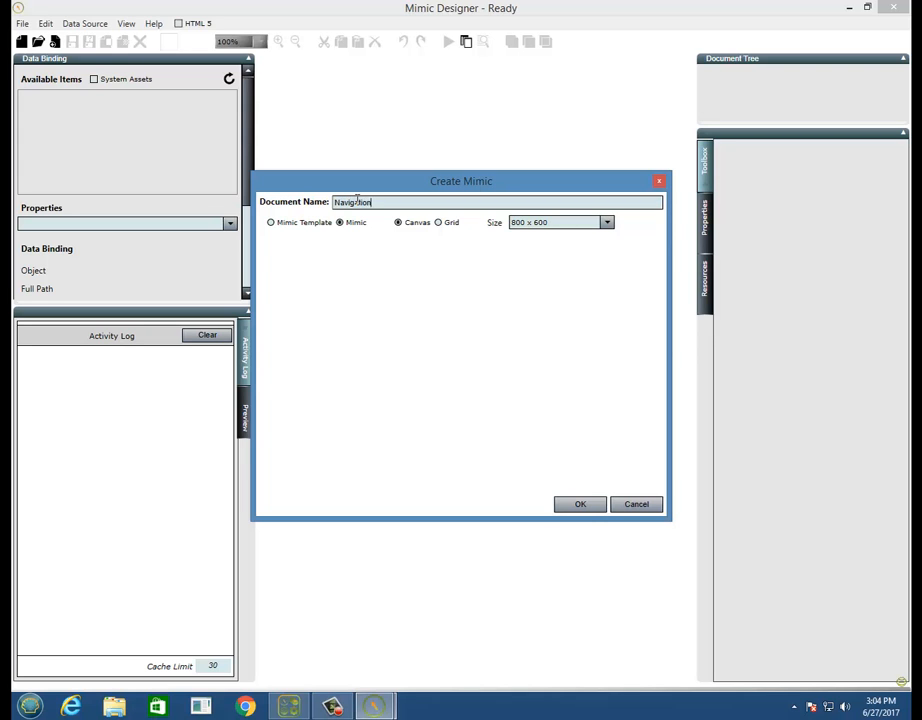
key(Return)
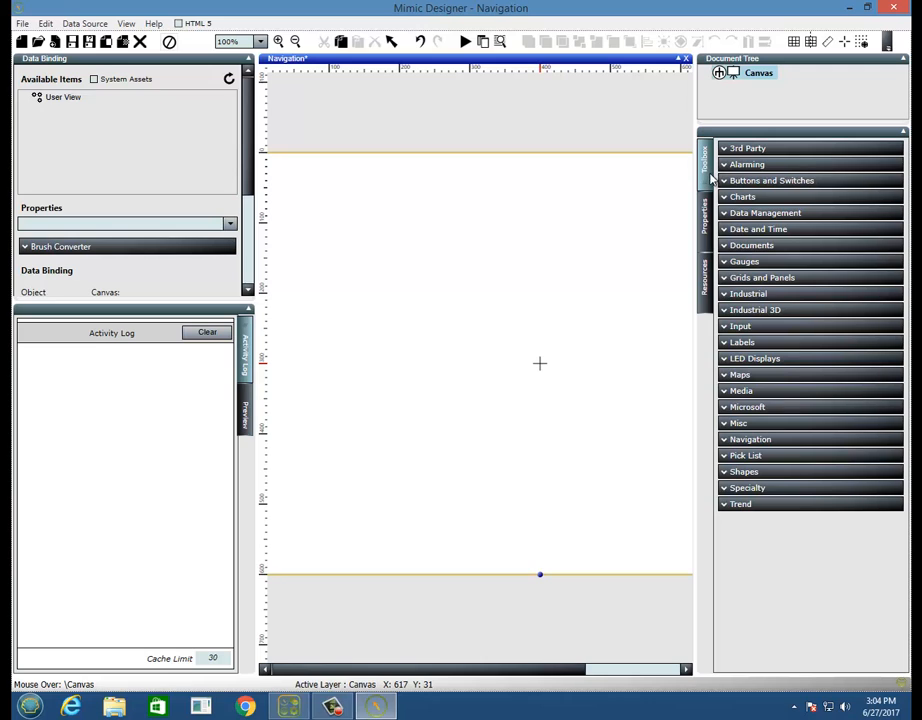
- Place a Gel Navigation Button in the upper-left area of the Navigation mimic's canvas
click(781, 442)
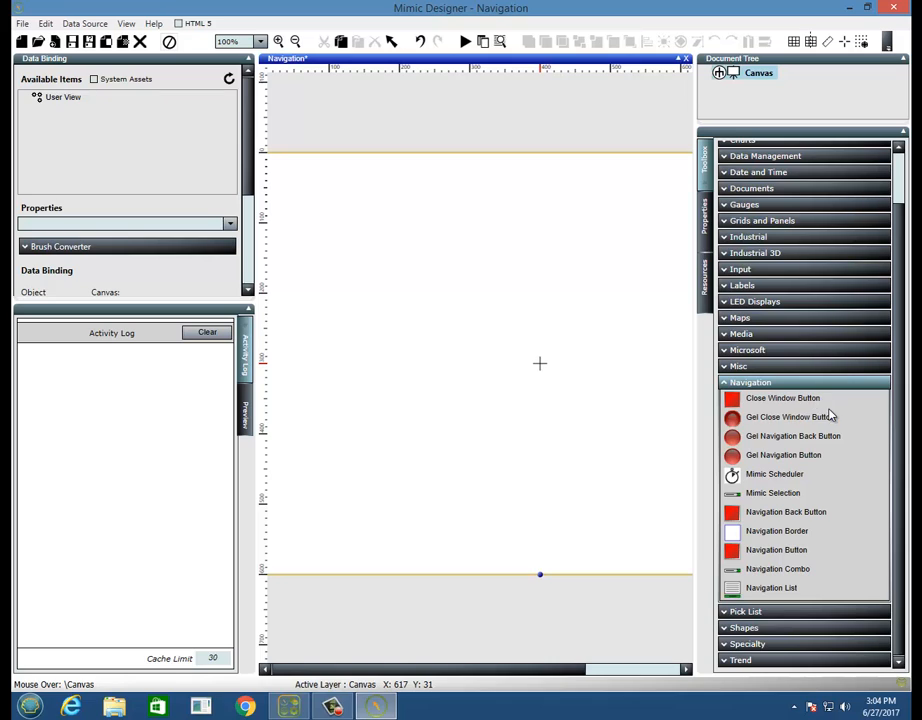
click(806, 455)
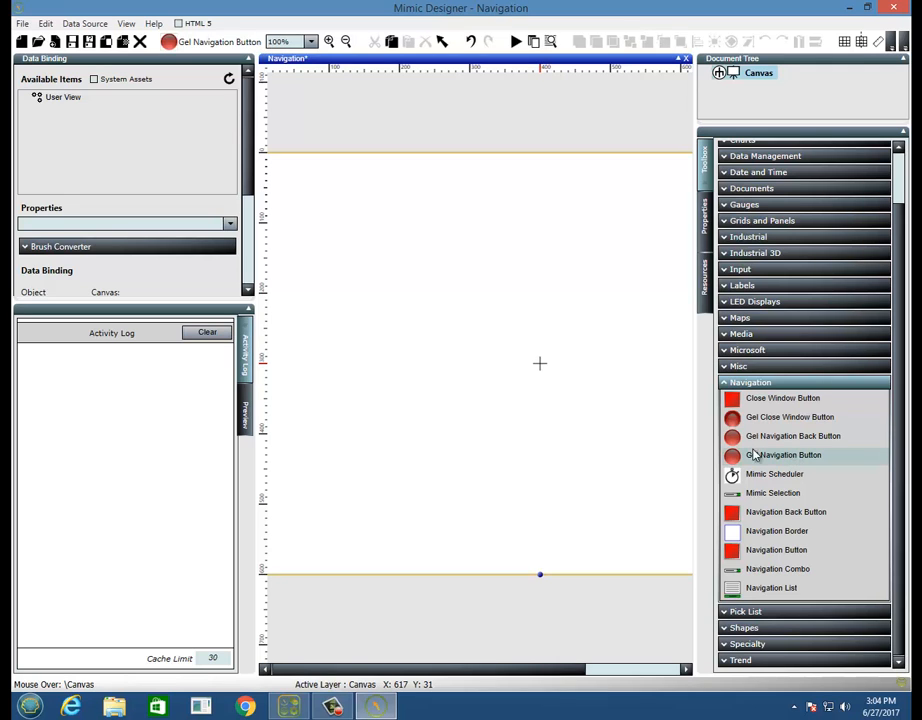
click(397, 253)
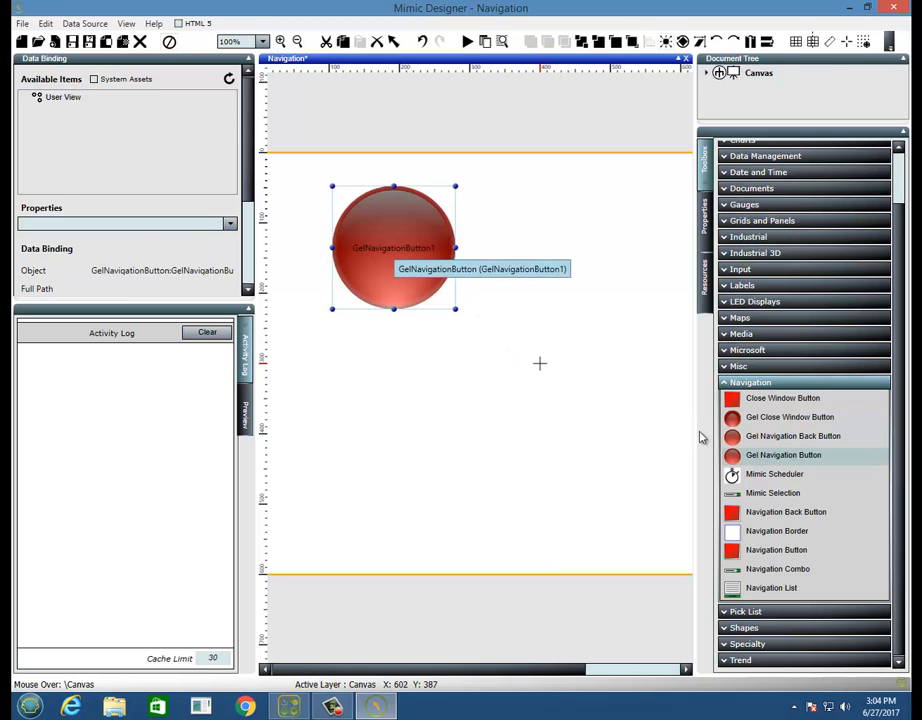
click(730, 455)
drag(533, 369, 641, 489)
right_click(600, 438)
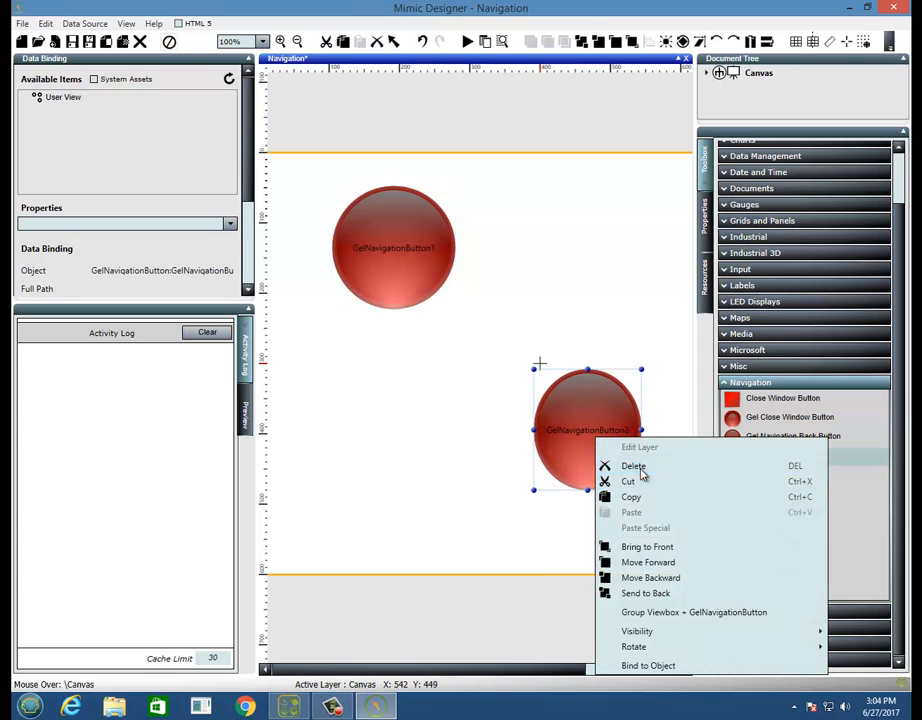
click(634, 466)
- Draw a nested canvas about 368 wide and 144 high below the gel navigation button
click(405, 256)
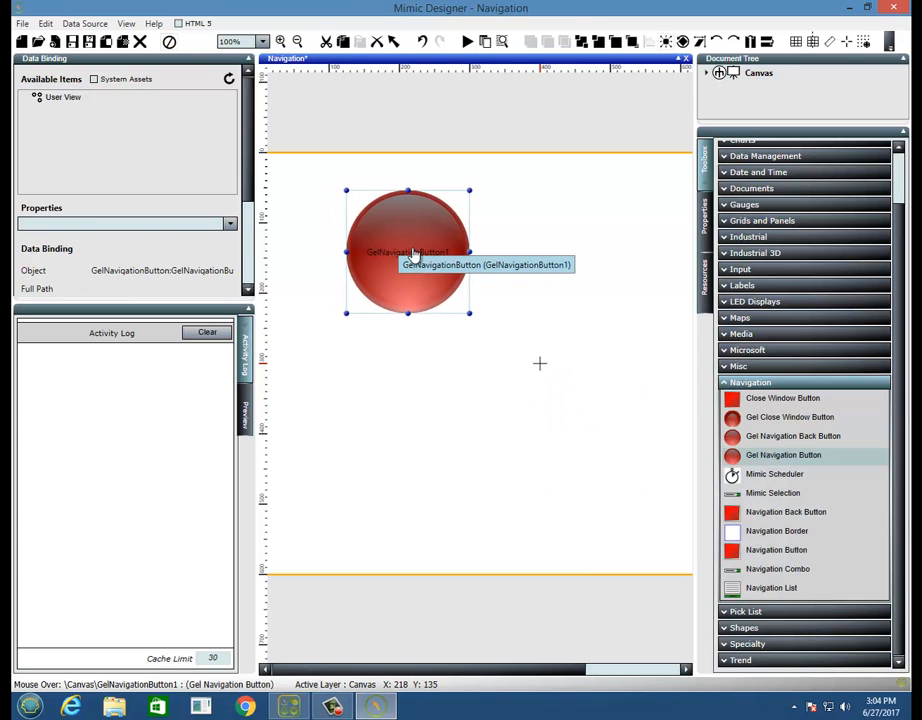
click(751, 224)
click(748, 255)
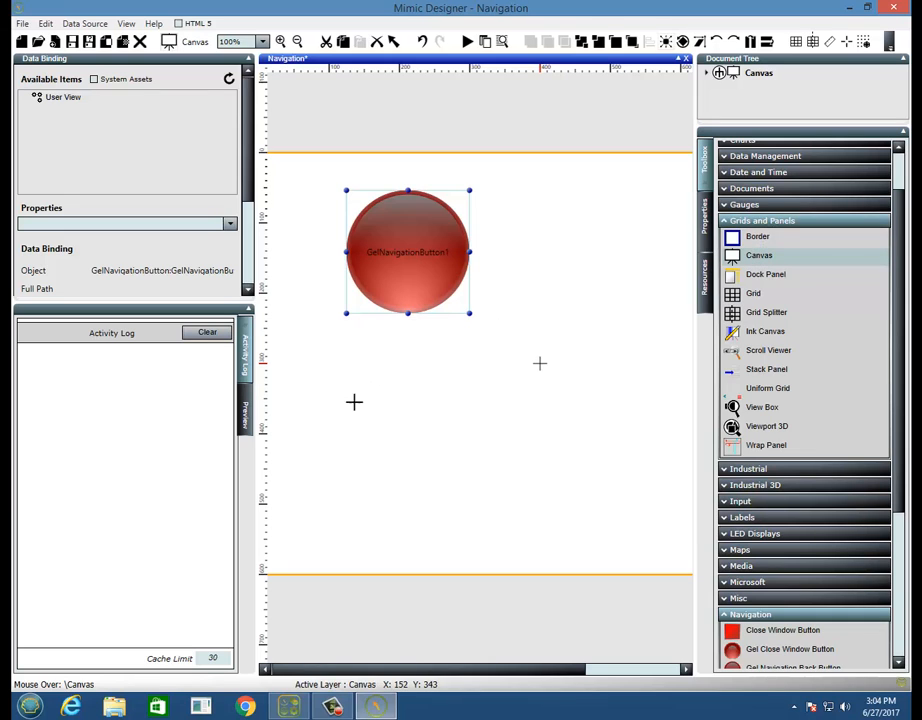
drag(347, 414, 606, 516)
- Set the background of the newly drawn canvas to Aqua
click(704, 213)
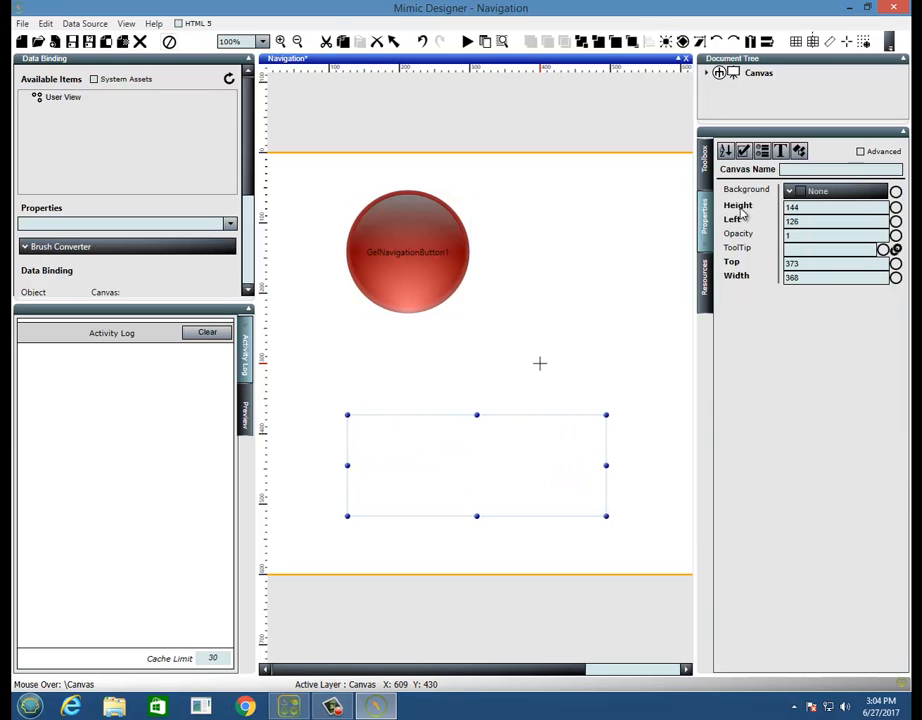
click(789, 190)
click(801, 215)
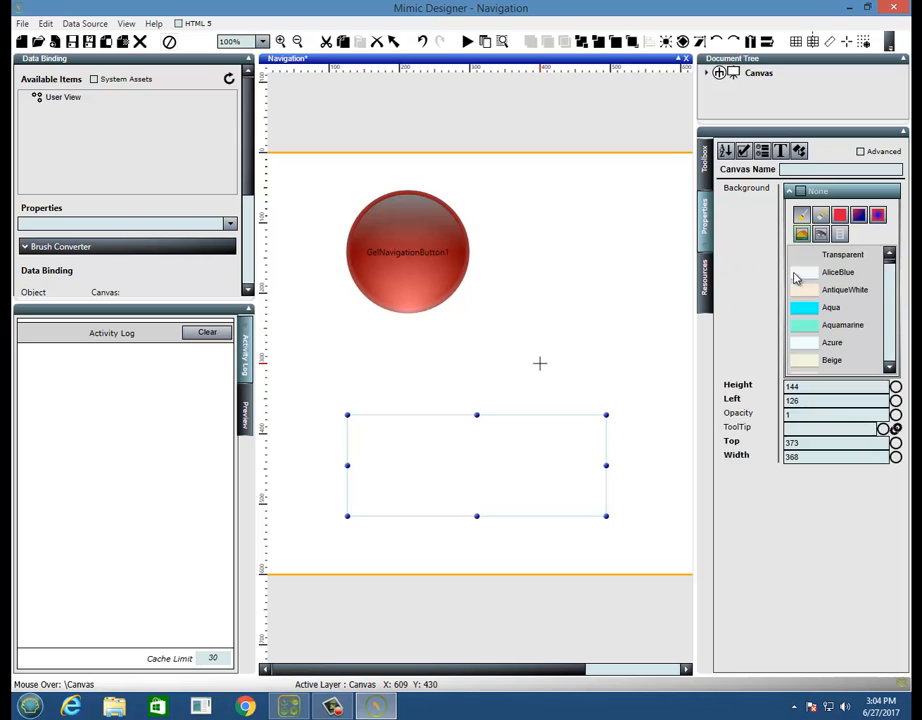
click(830, 307)
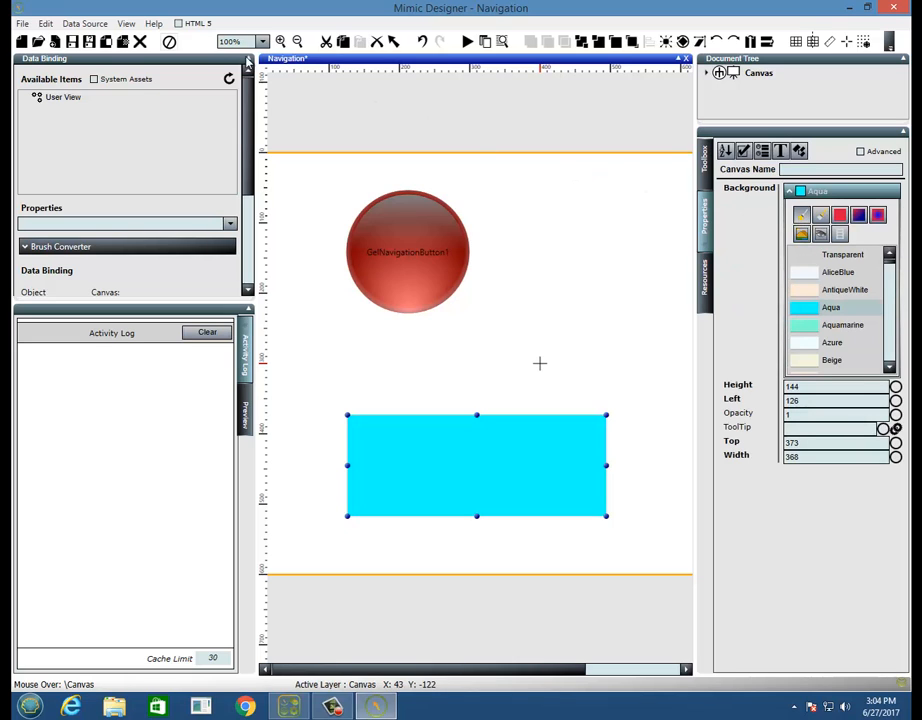
- Create a second mimic named Back Navigation with an 800 x 600 canvas
click(21, 24)
click(36, 40)
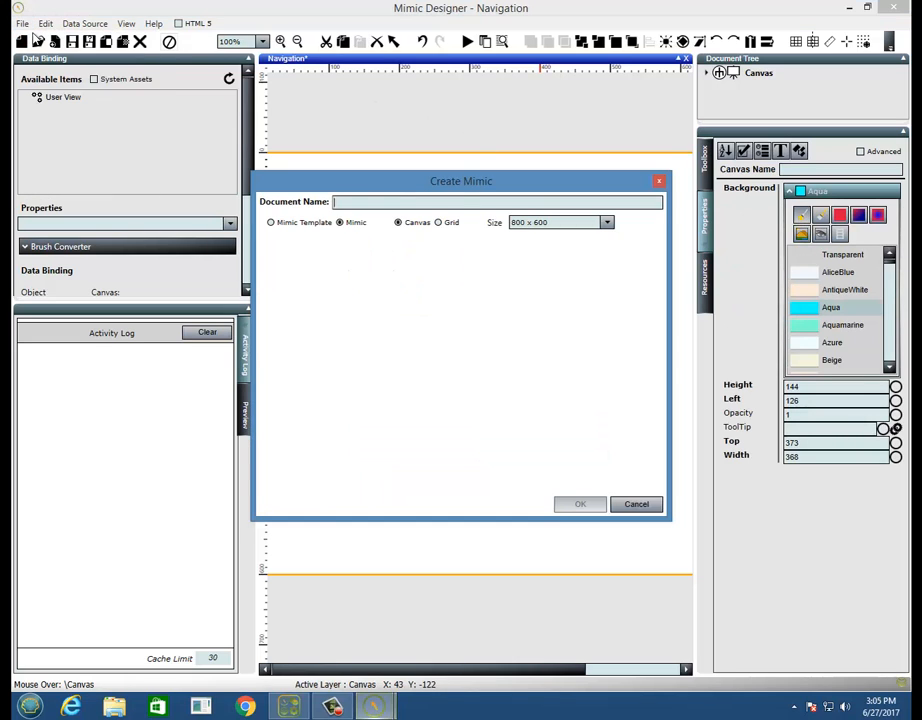
text(Back N)
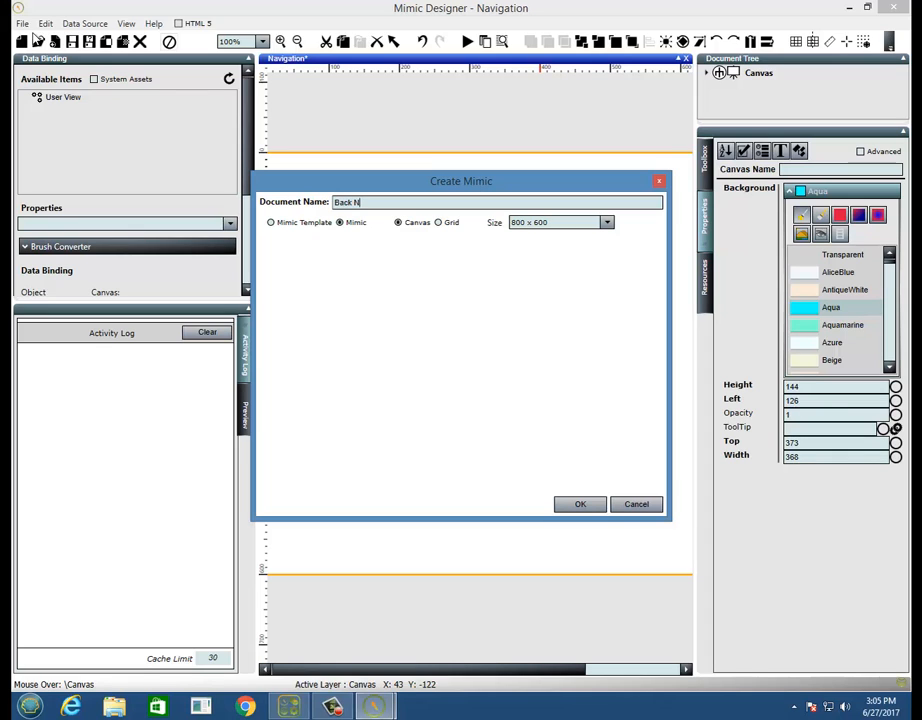
text(avigation)
key(Return)
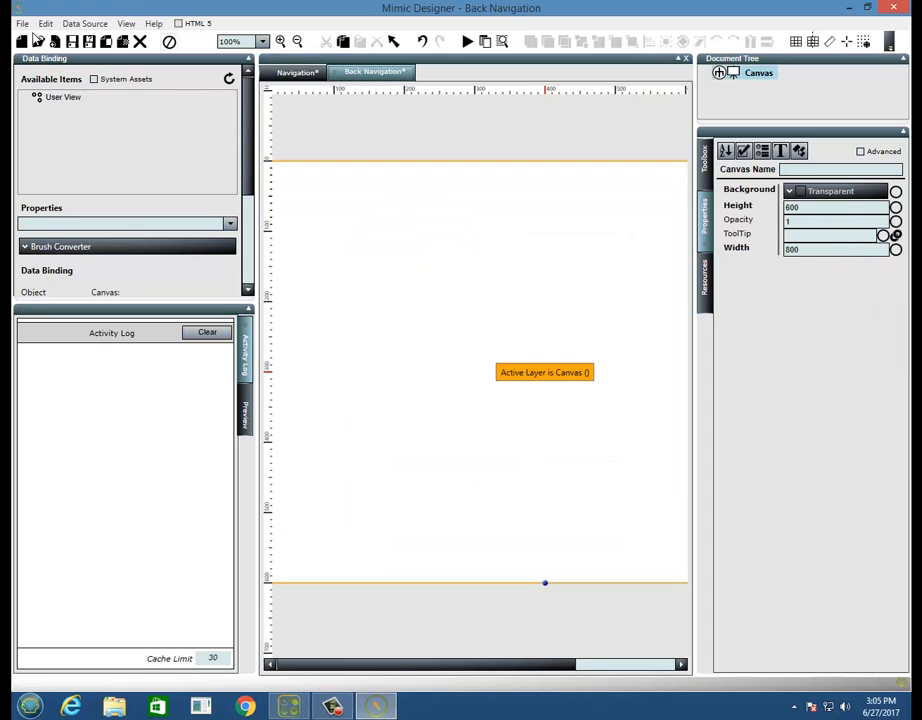
- Place a Gel Navigation Back Button at the canvas's upper left and a BatteryLevel gauge to its lower right
click(704, 168)
click(752, 278)
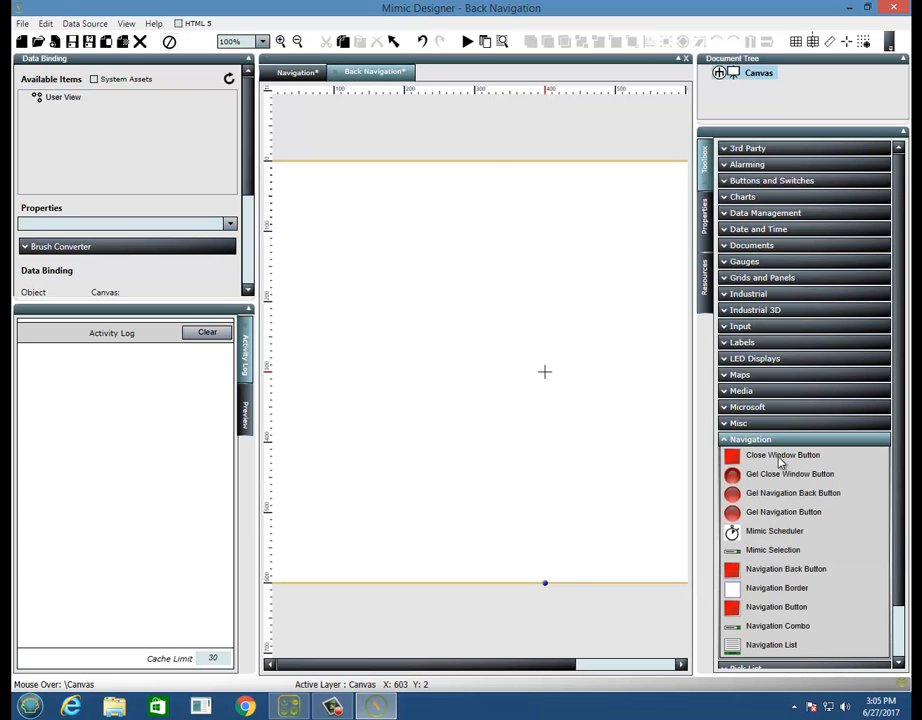
drag(789, 502, 366, 257)
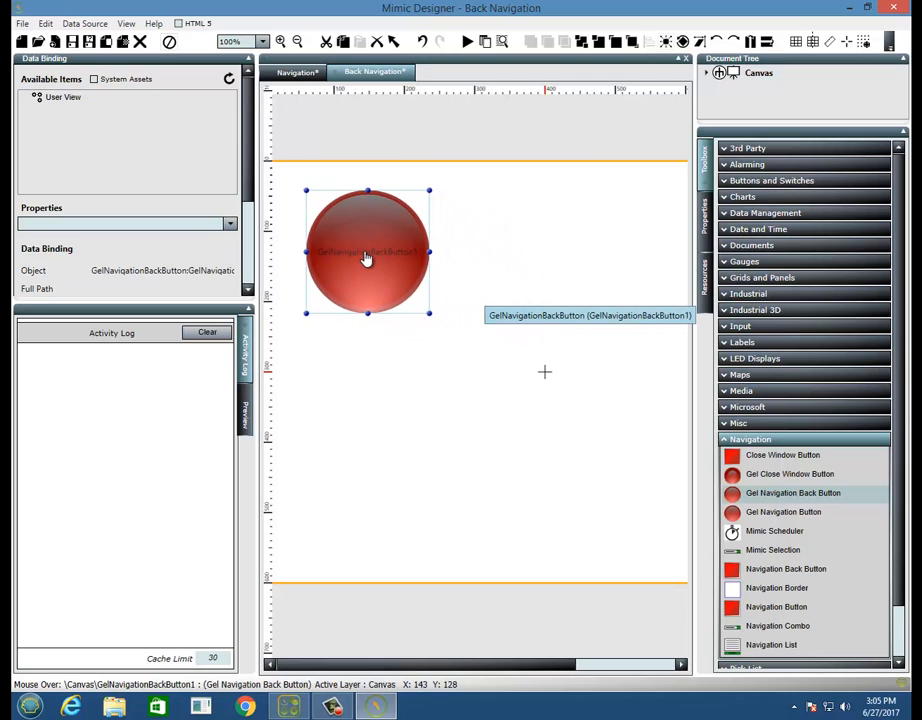
click(742, 261)
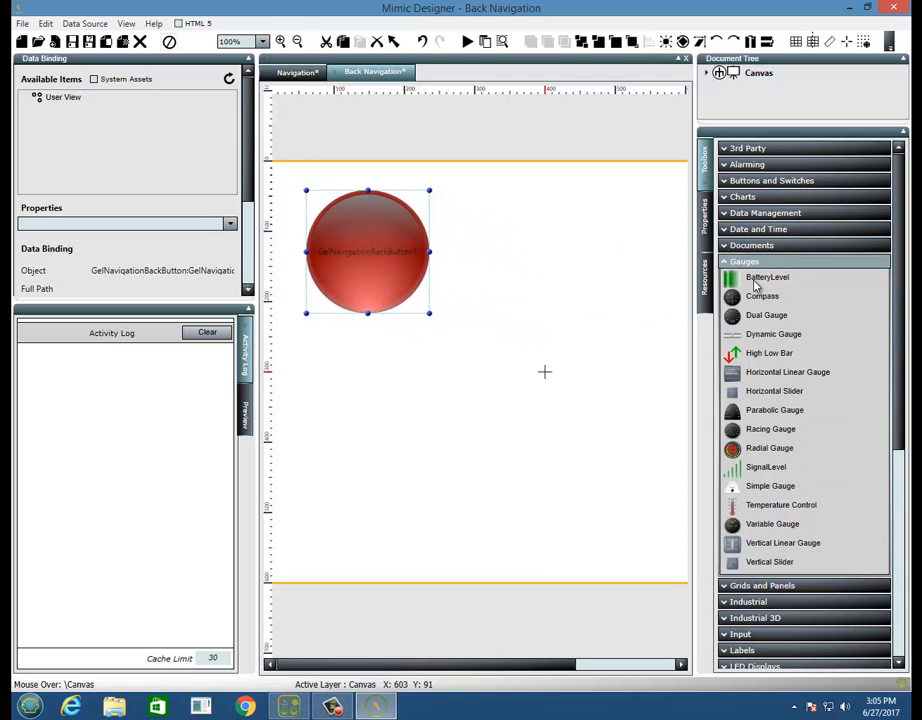
drag(755, 278, 587, 319)
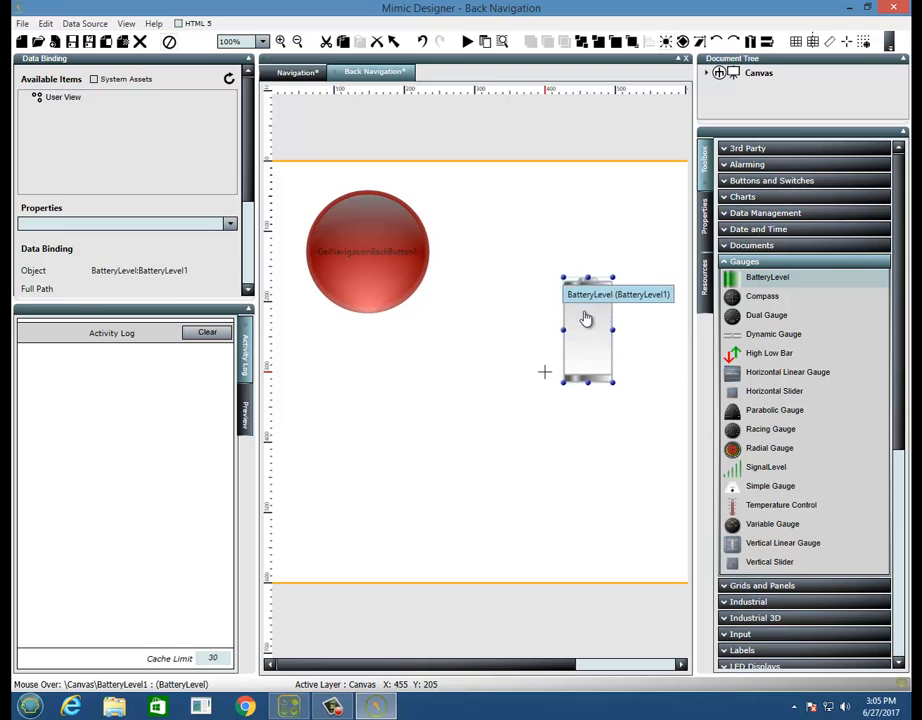
- Save the Back Navigation mimic in the Mimics folder
click(55, 41)
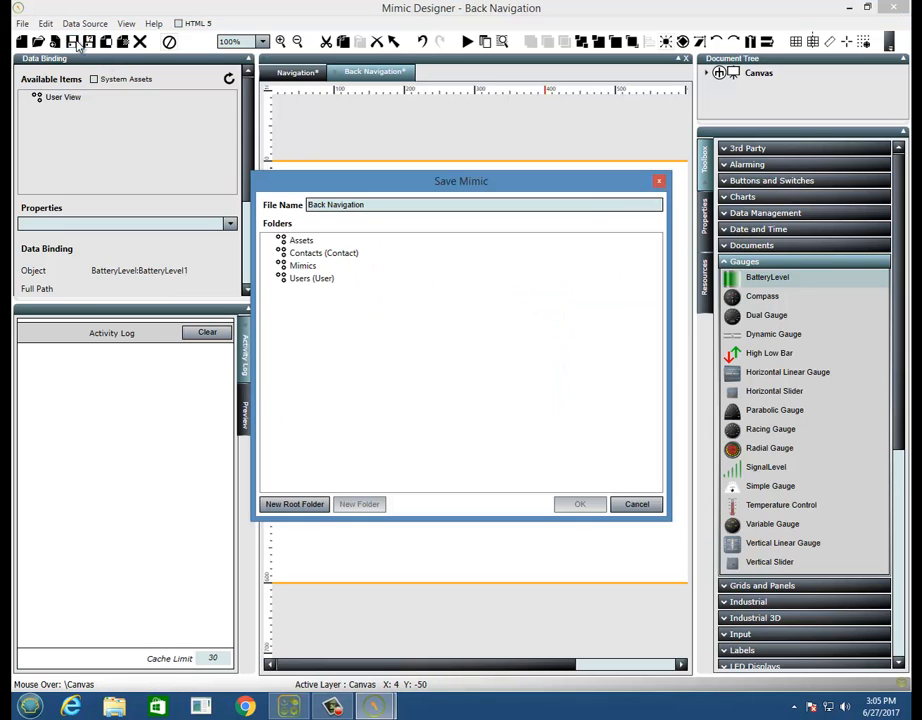
click(300, 266)
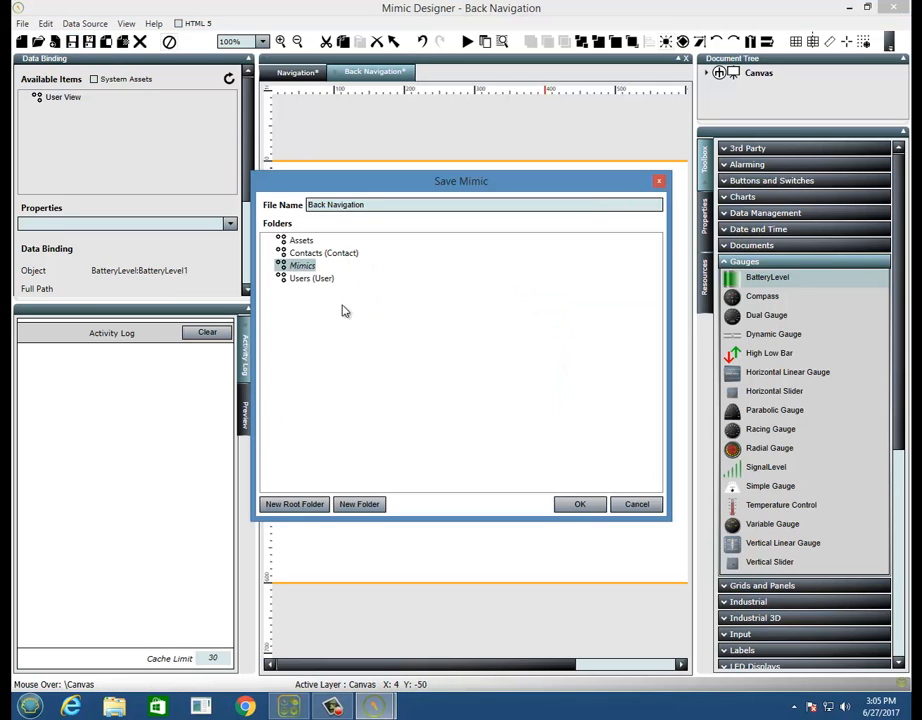
click(588, 505)
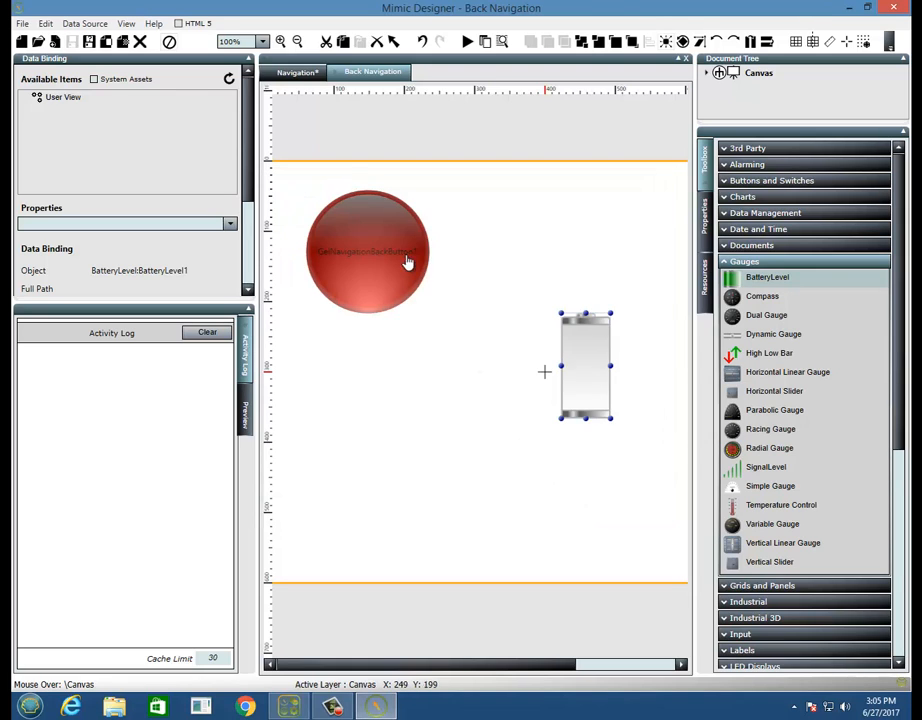
- Switch to the Navigation mimic and display the advanced properties of its gel navigation button
click(298, 72)
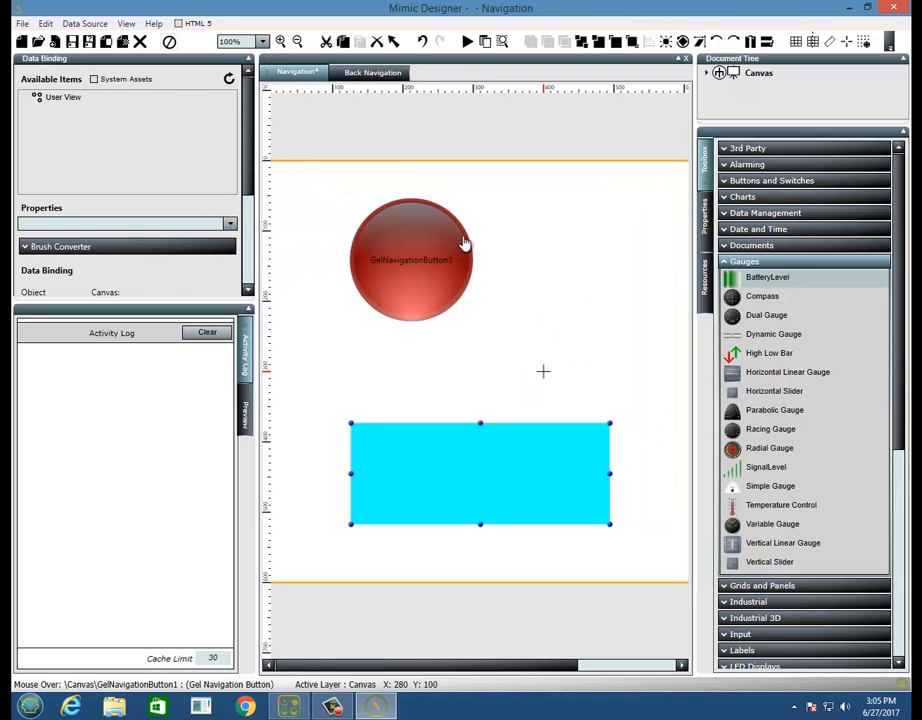
click(442, 259)
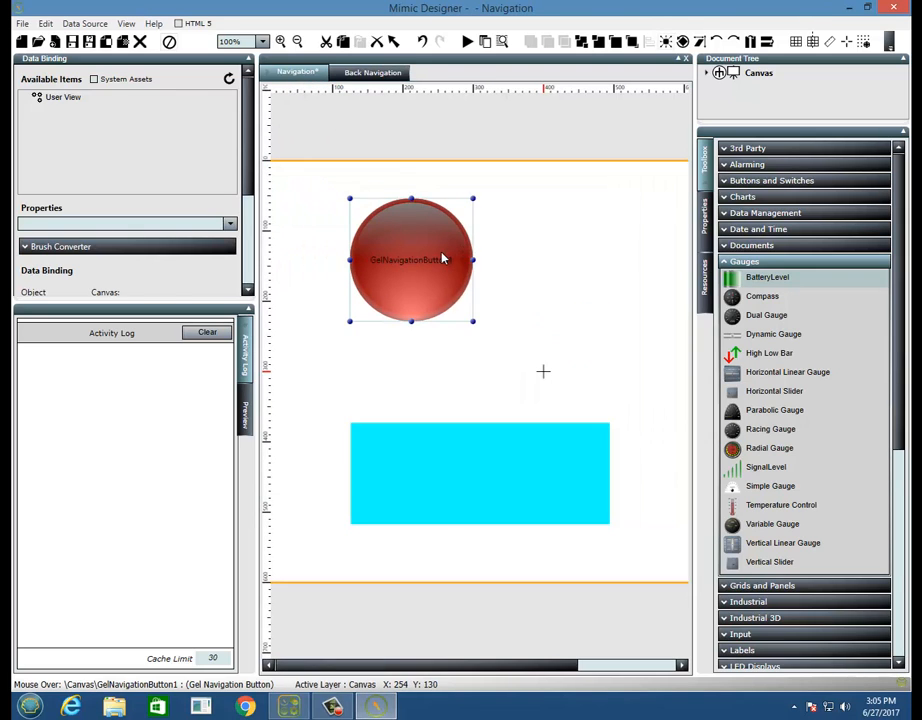
click(706, 222)
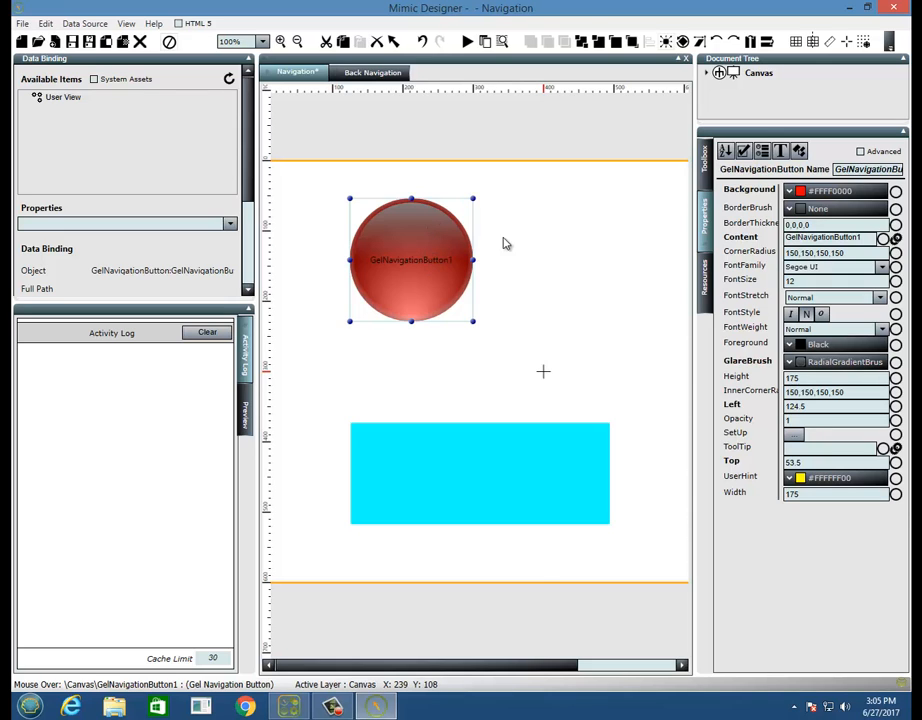
click(597, 300)
click(860, 152)
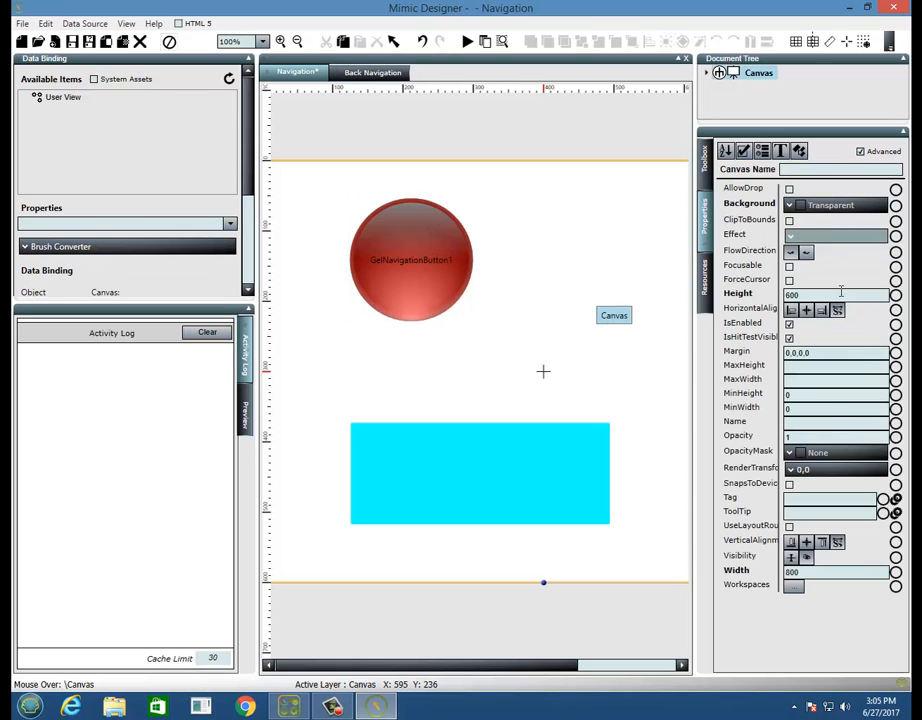
click(402, 260)
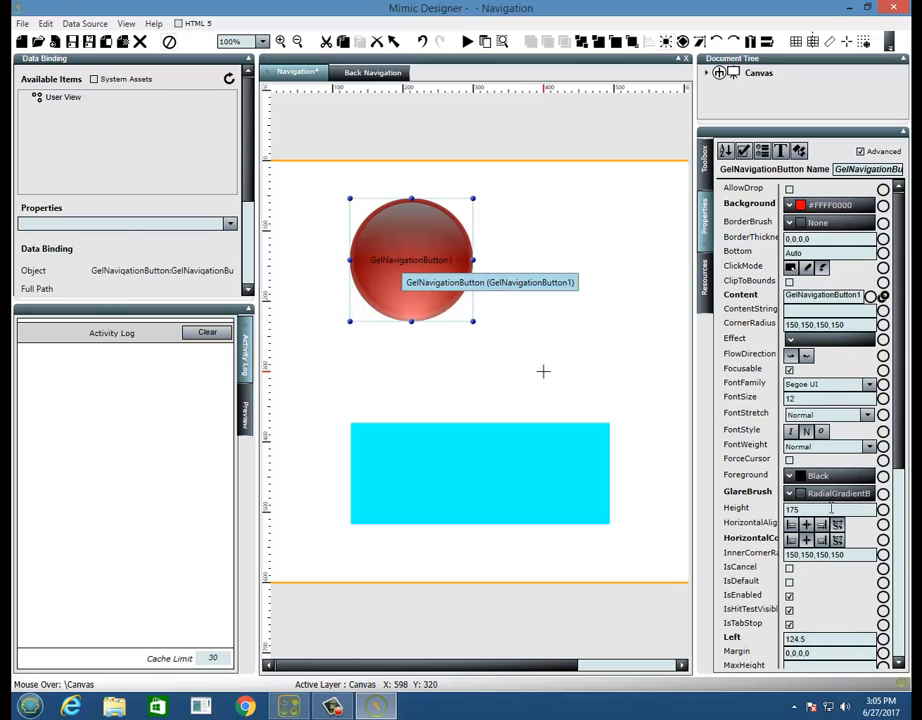
- Examine the navigation style choices and the cache content option in the gel navigation button's setup without keeping changes
scroll(899, 350, down, 5)
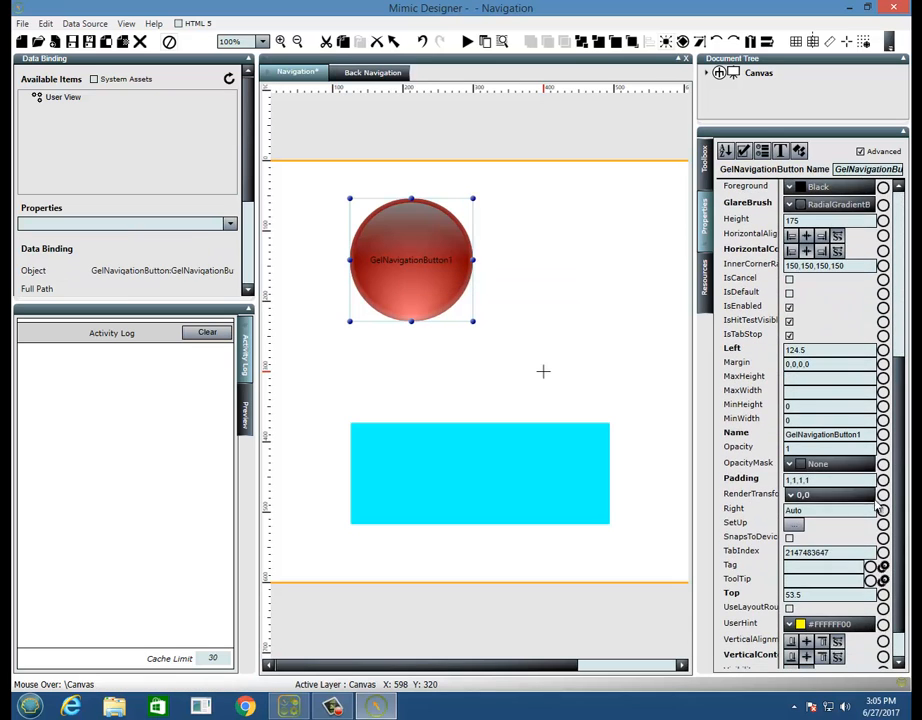
click(795, 527)
drag(531, 248, 545, 125)
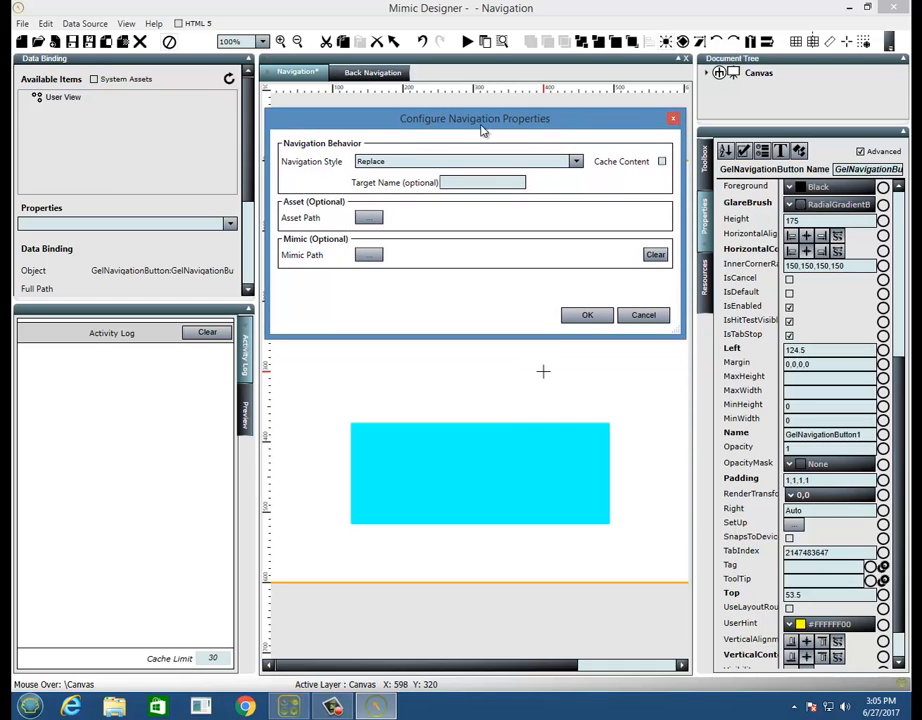
click(400, 164)
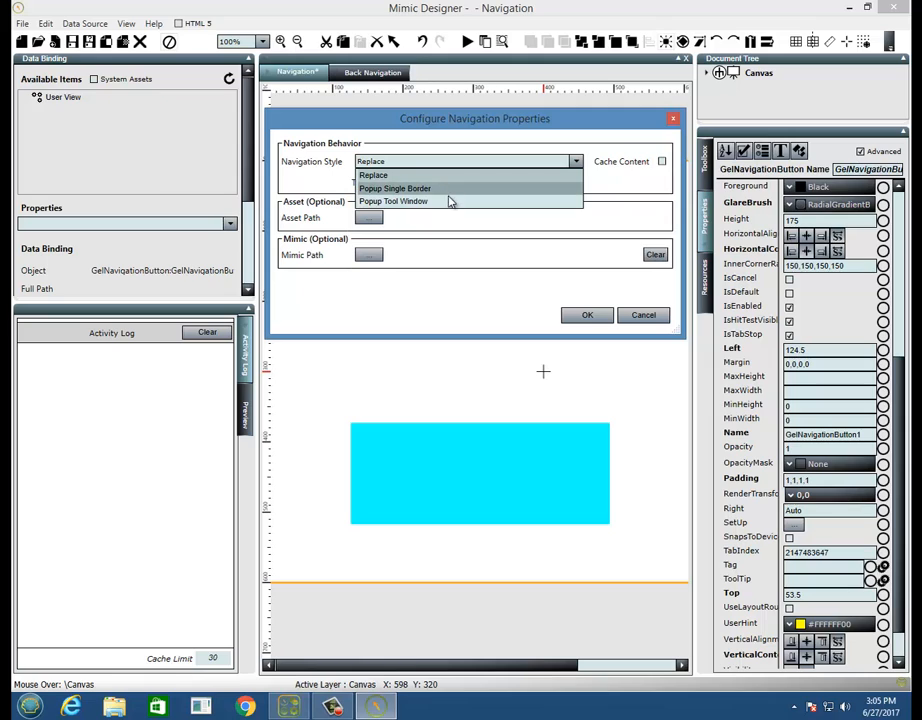
click(458, 163)
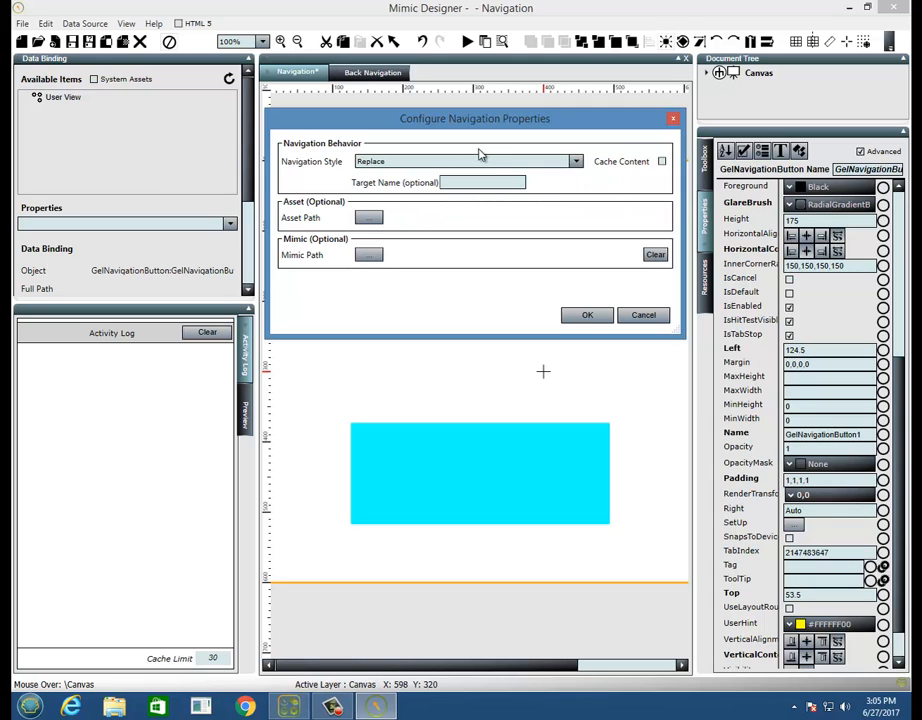
click(662, 162)
click(661, 163)
click(642, 315)
click(589, 389)
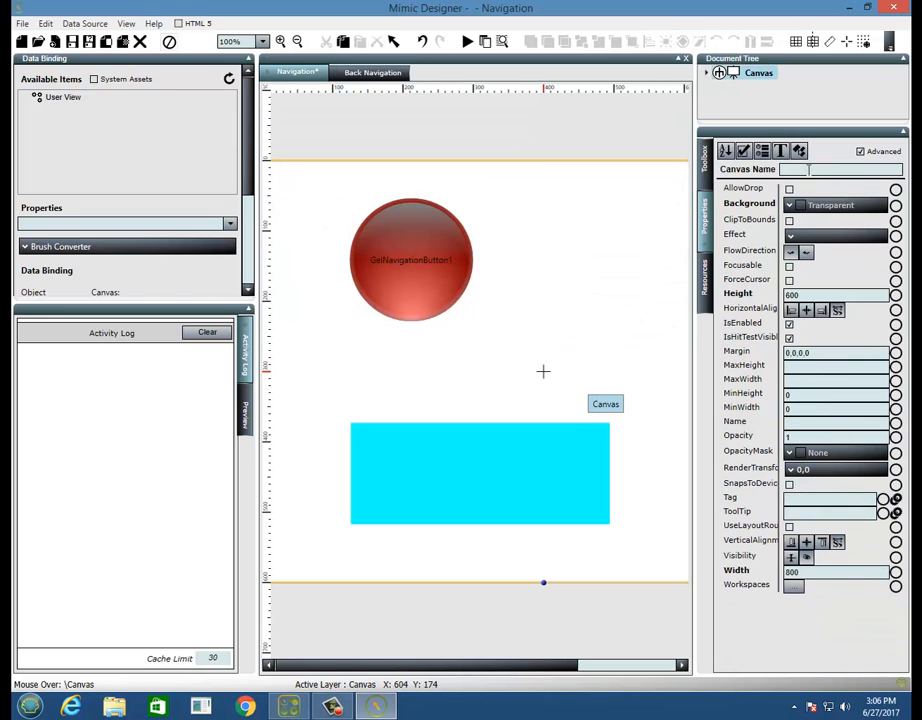
- Open the gel navigation button's setup and choose Back Navigation from the Mimics folder as the mimic path
click(440, 249)
click(795, 525)
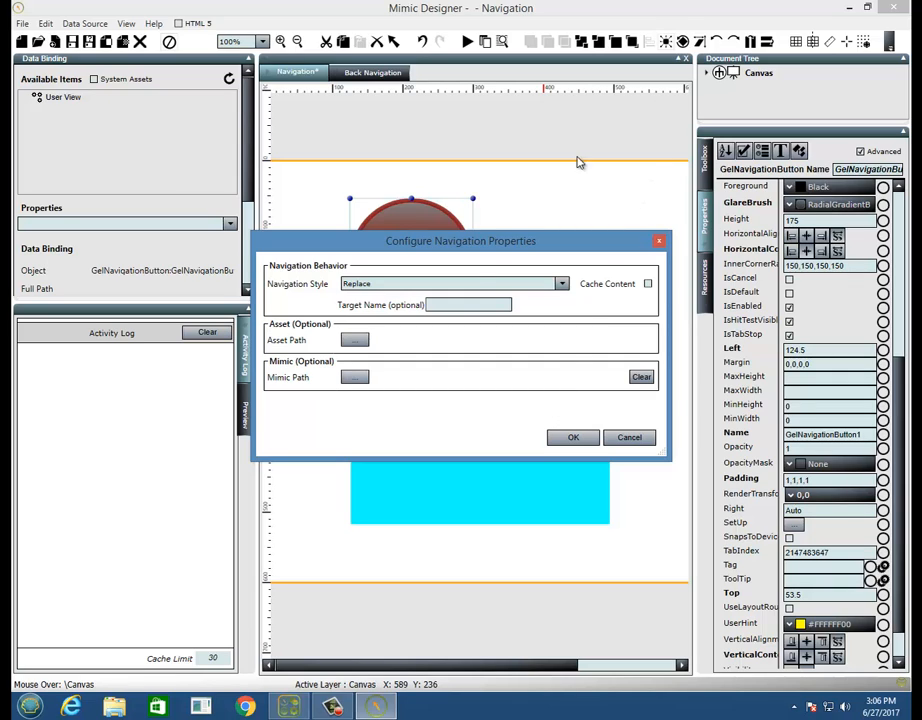
click(356, 378)
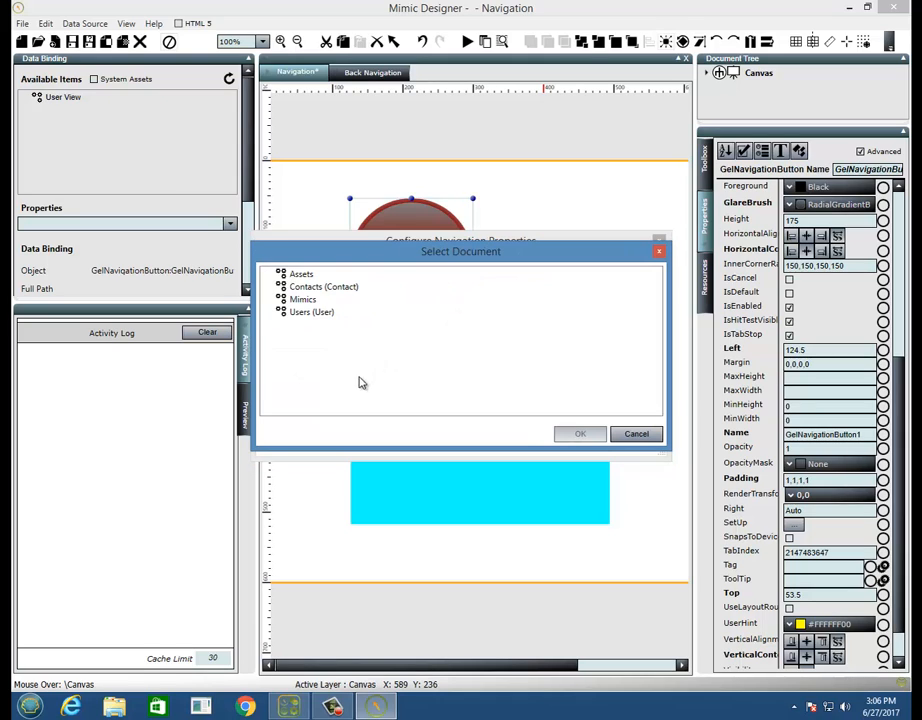
double_click(303, 300)
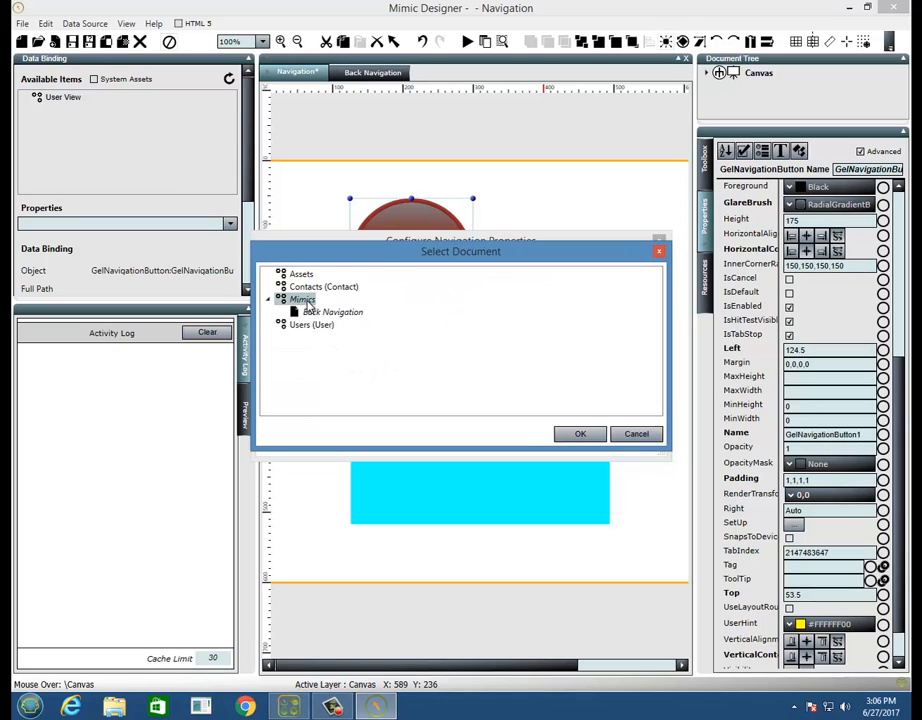
click(352, 313)
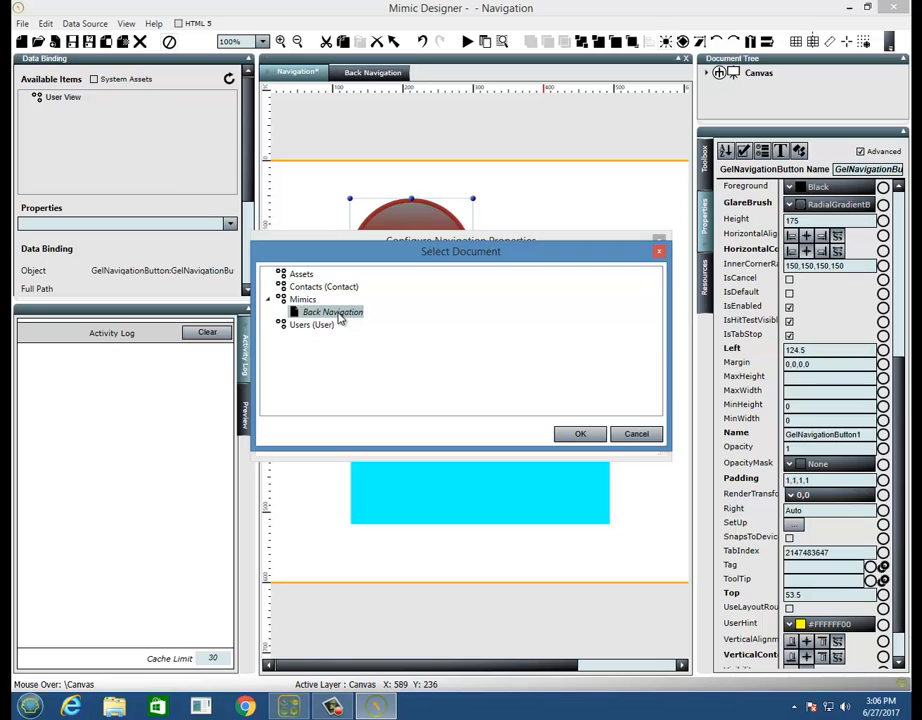
click(591, 439)
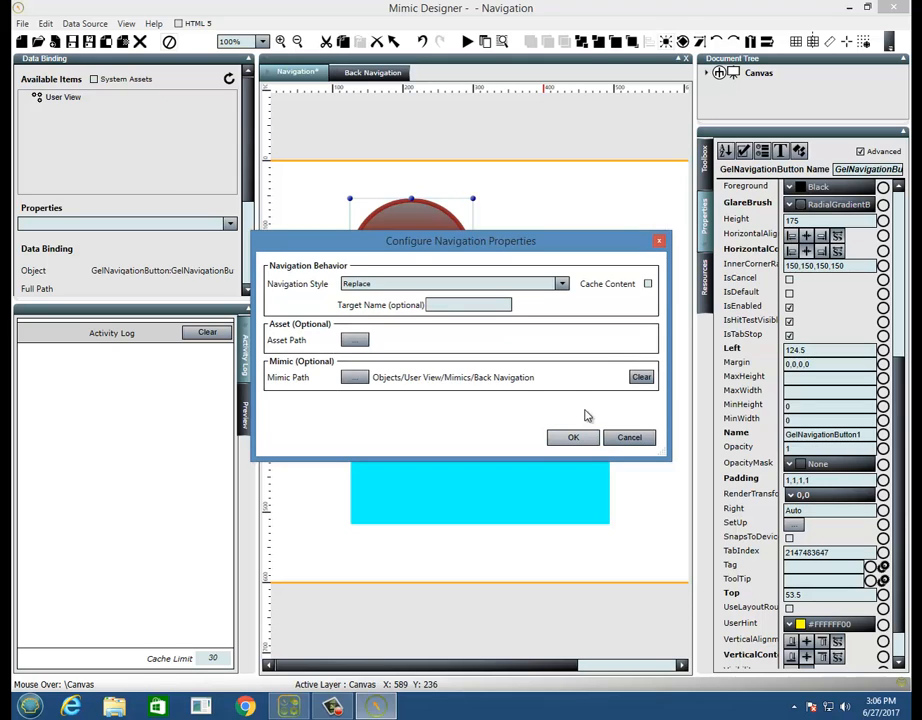
- Try choosing Assets as the optional asset path in the gel navigation button's setup
click(358, 340)
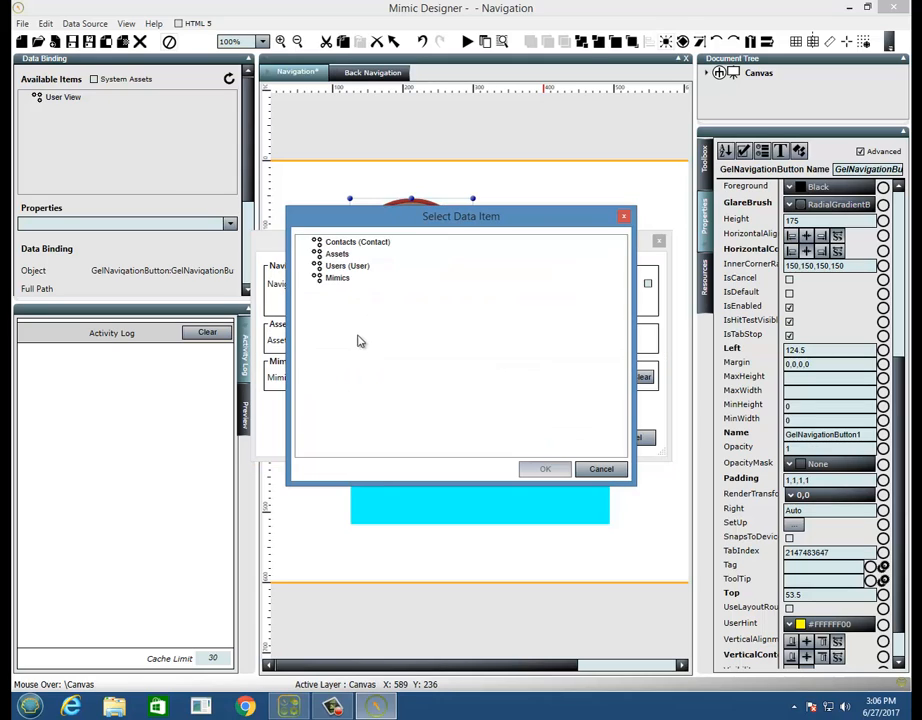
click(346, 256)
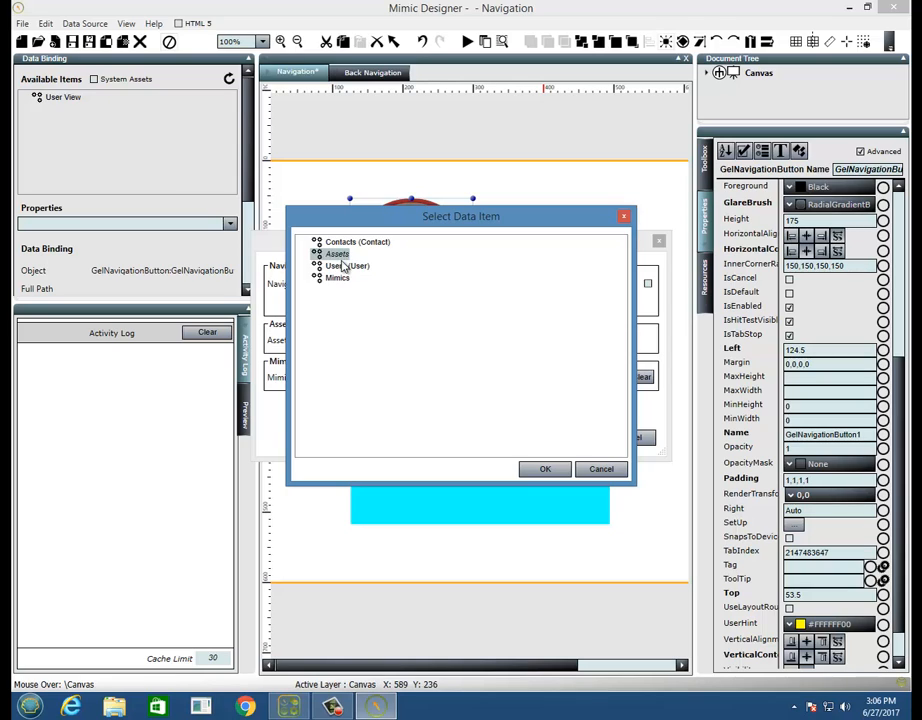
click(563, 470)
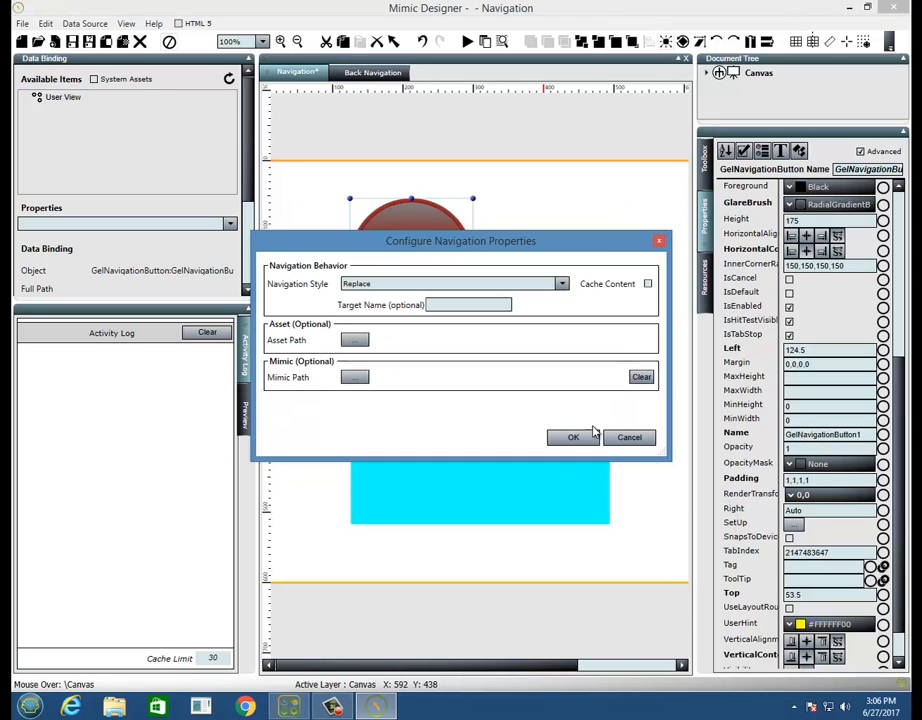
- Set the gel navigation button's mimic path to Back Navigation in the Mimics folder and apply the setup
click(354, 377)
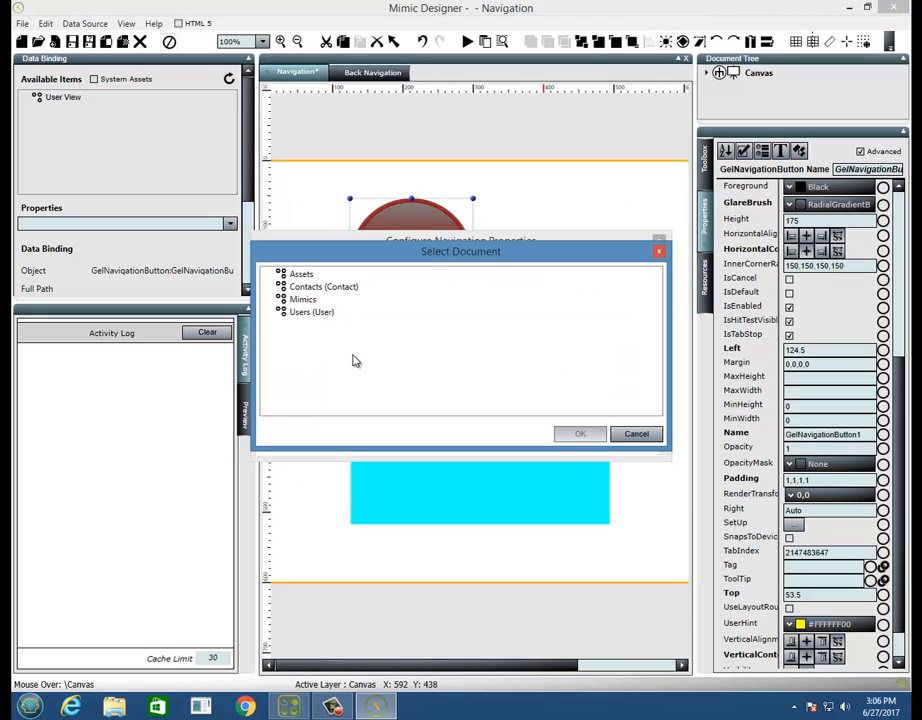
click(303, 300)
double_click(305, 300)
click(325, 312)
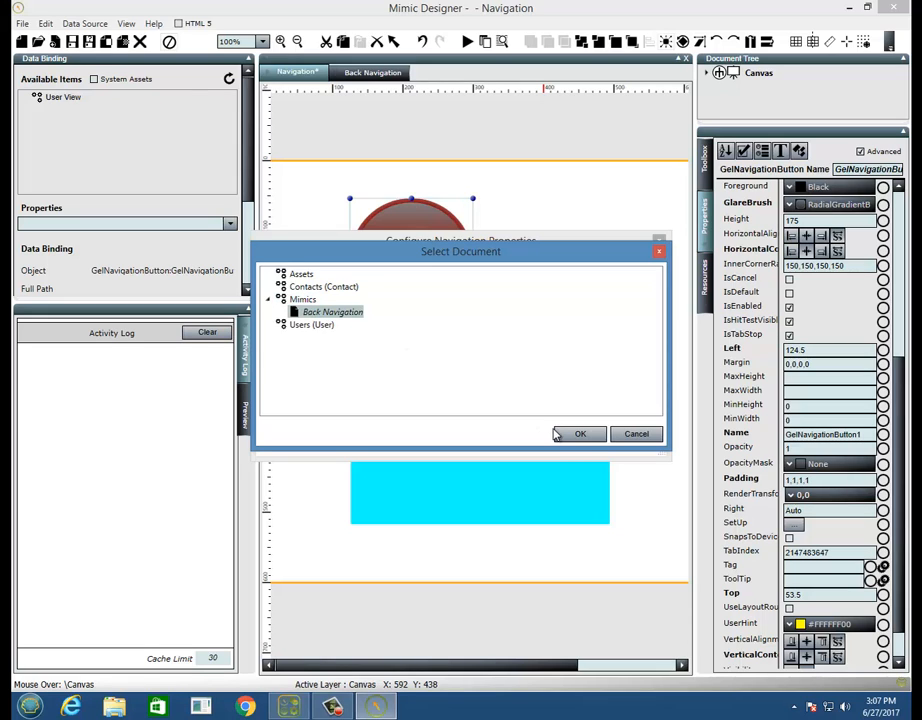
click(582, 434)
click(573, 436)
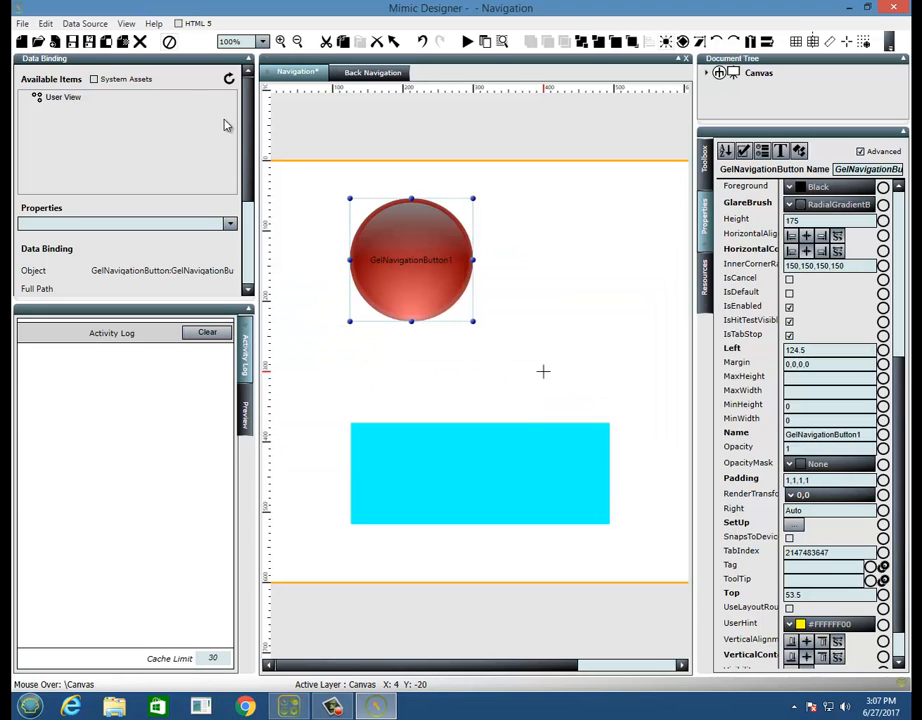
- Save the mimic as Navigation in the Mimics folder
click(73, 43)
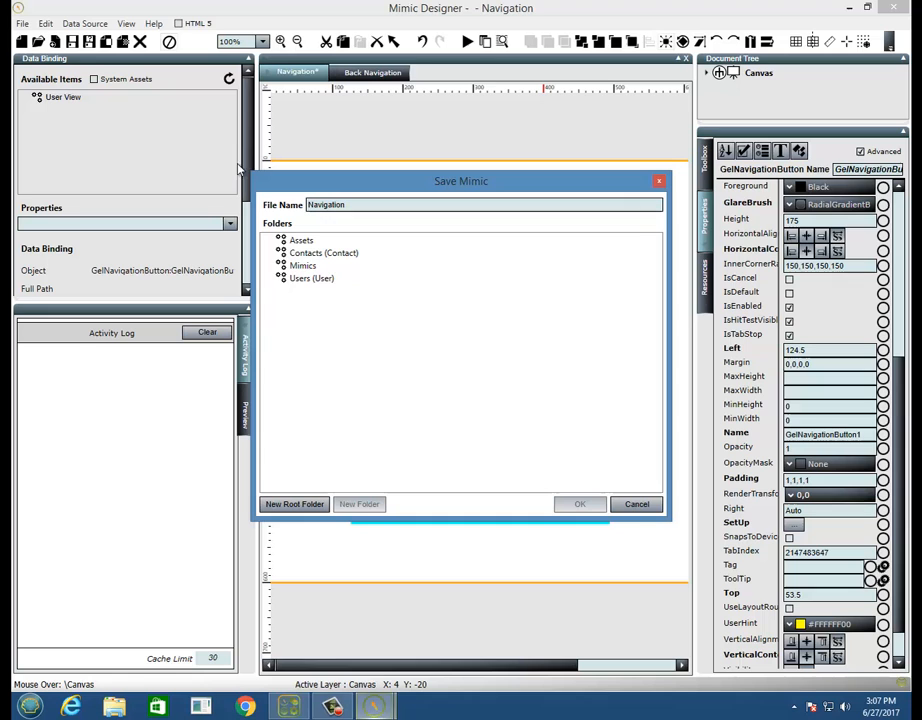
click(312, 268)
click(580, 504)
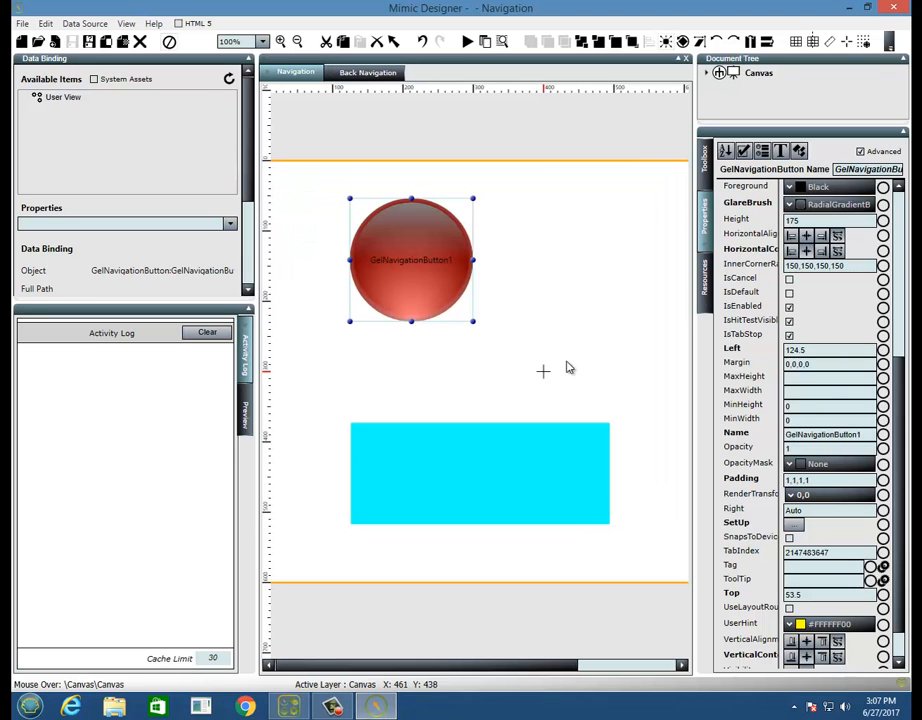
- Run the Navigation mimic and test moving back and forth with its navigation button and the back button
click(468, 41)
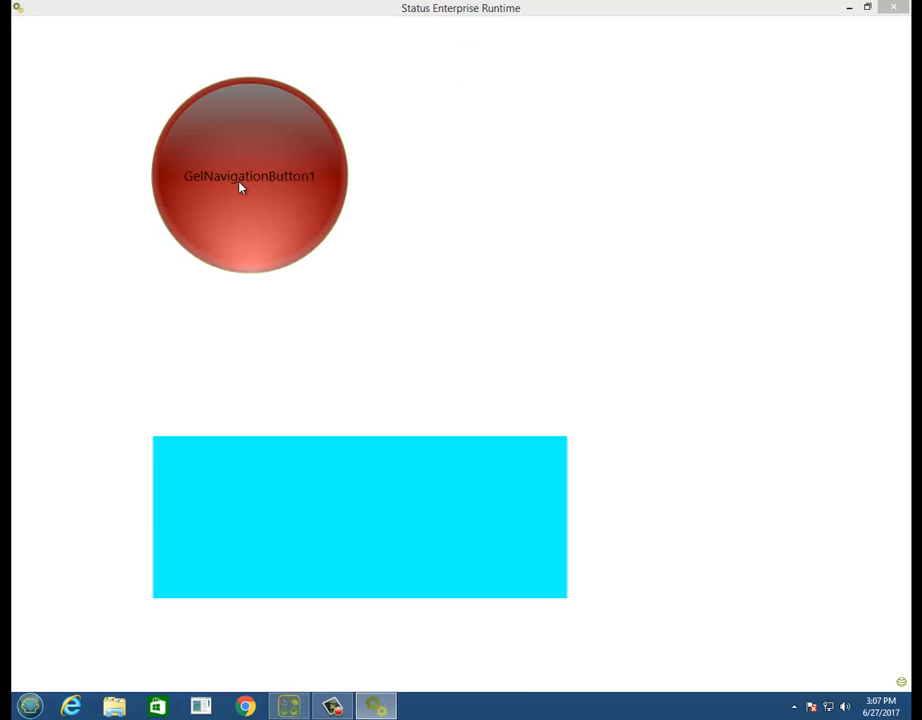
click(239, 180)
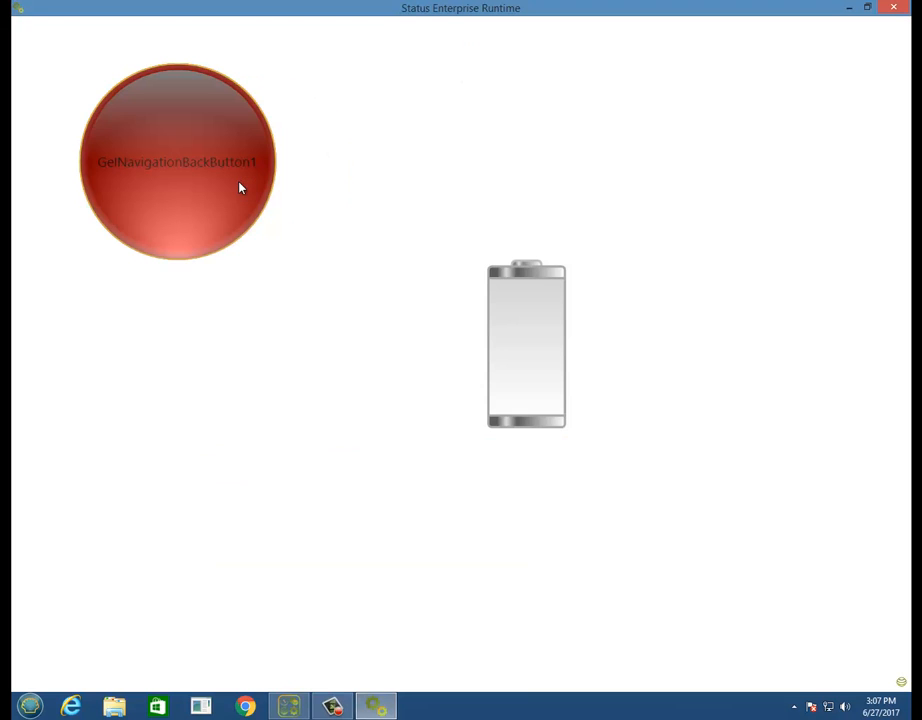
click(240, 187)
click(240, 187)
click(240, 187)
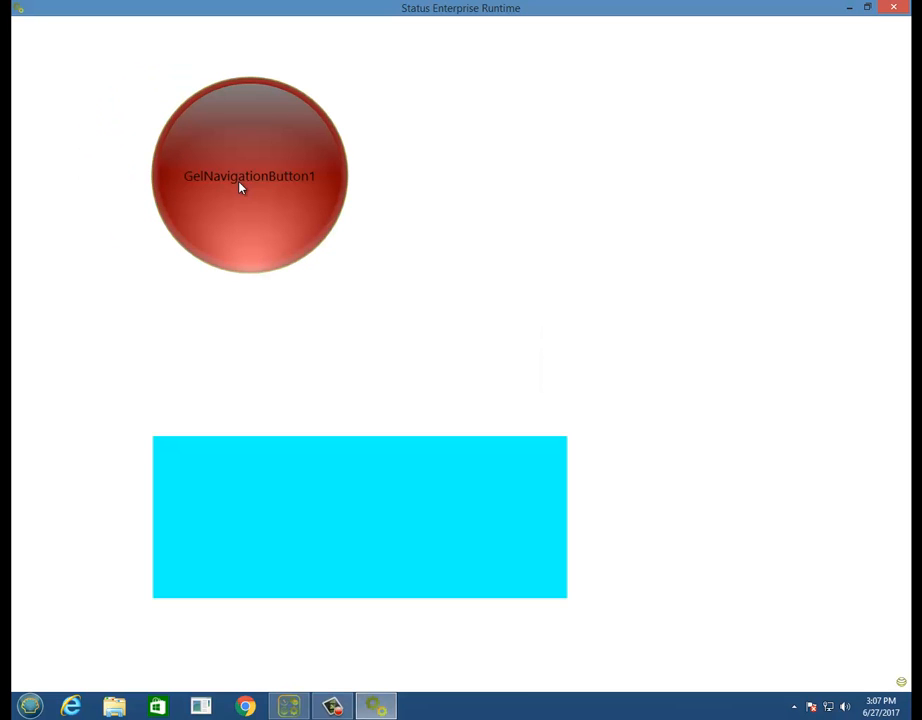
click(240, 187)
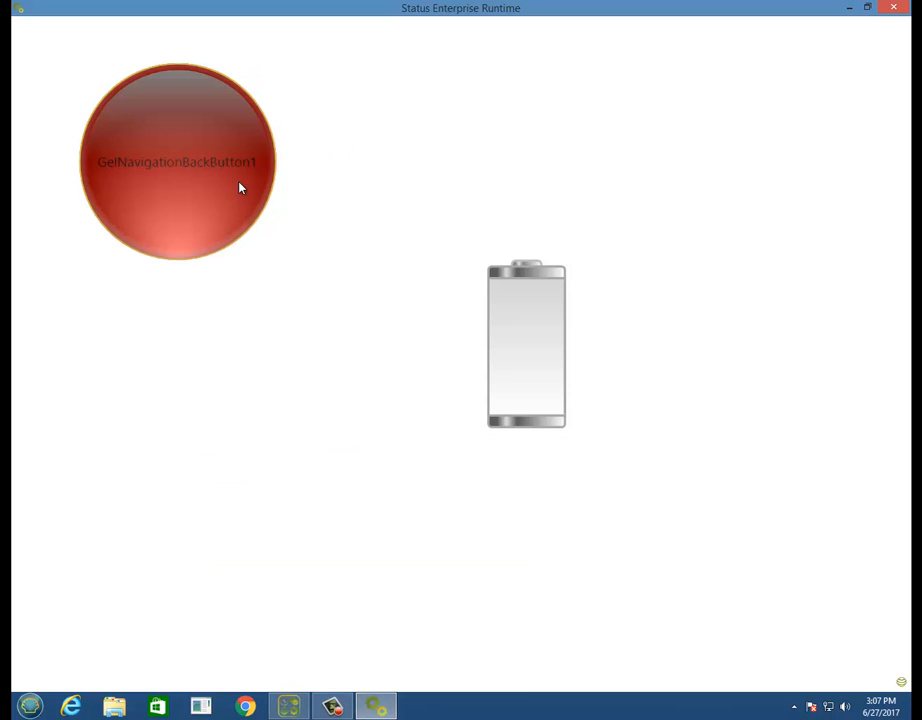